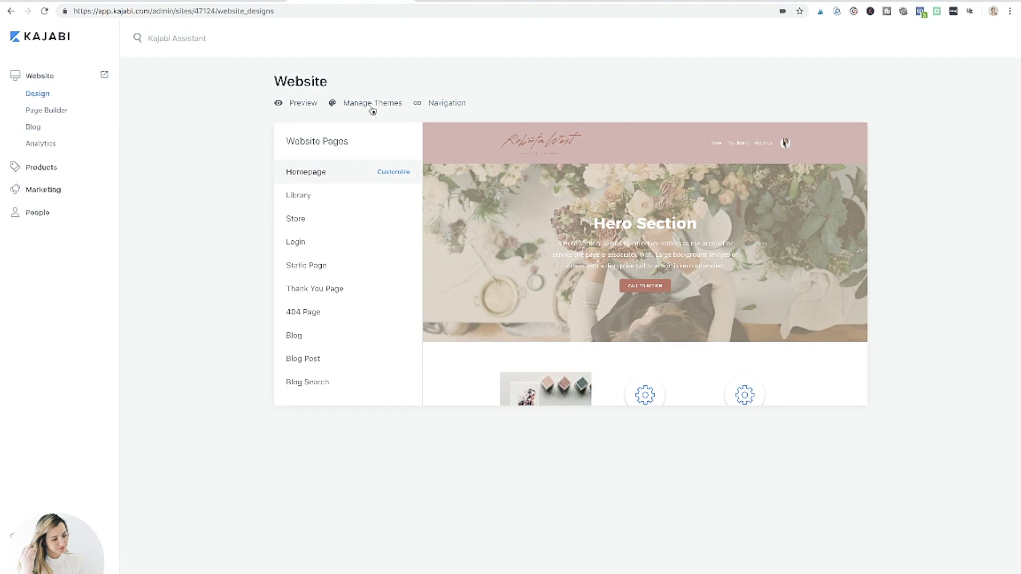
View the landing pages list, then go to Products showing the Creative Shop Formula course.
{"action": "mouse_move", "coordinate": [606, 289]}
{"action": "left_click", "coordinate": [43, 113]}
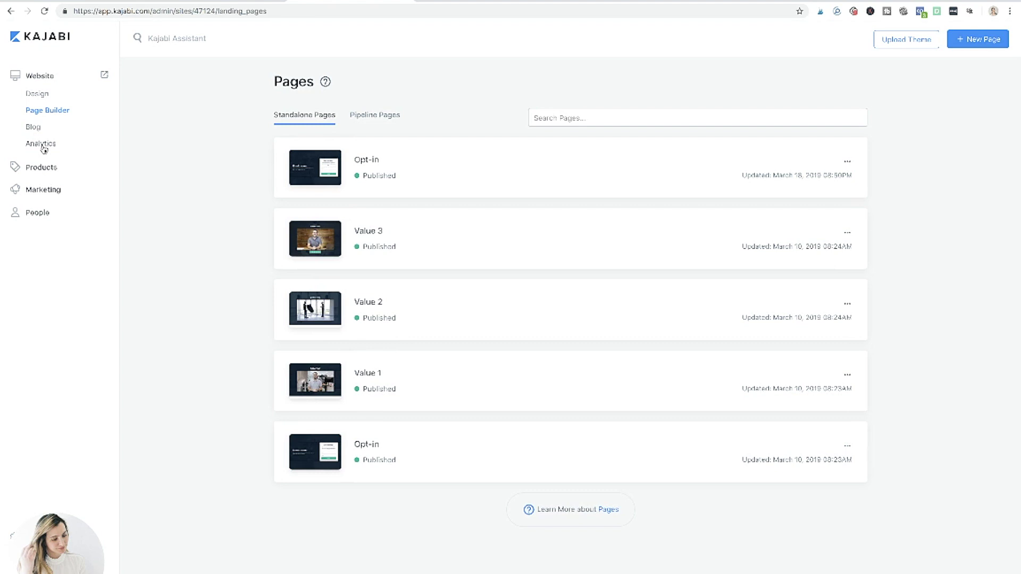
{"action": "left_click", "coordinate": [38, 168]}
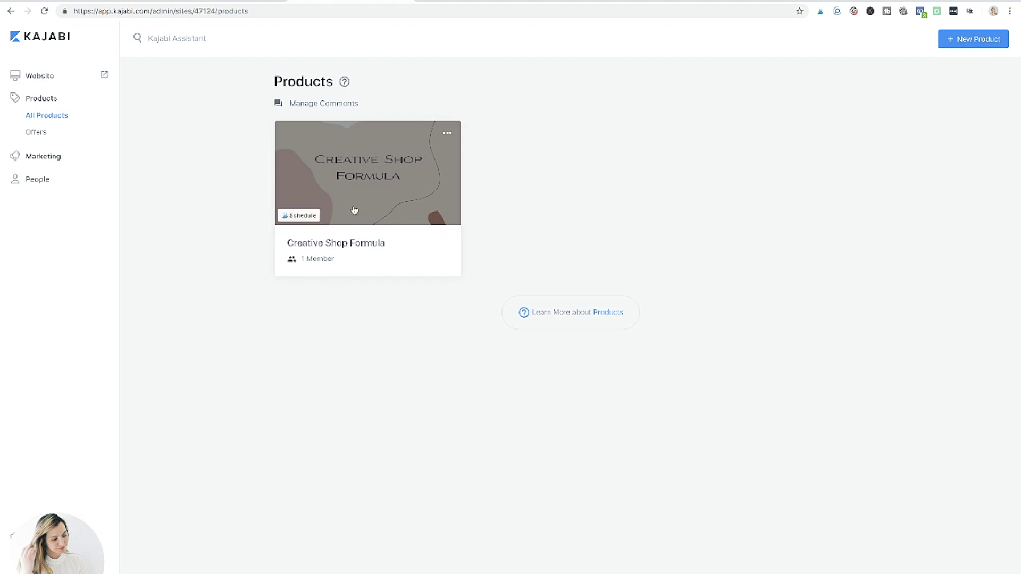
Open Creative Shop Formula and scroll its outline from Course Introduction through Bonuses and Enhancements.
{"action": "left_click", "coordinate": [347, 246]}
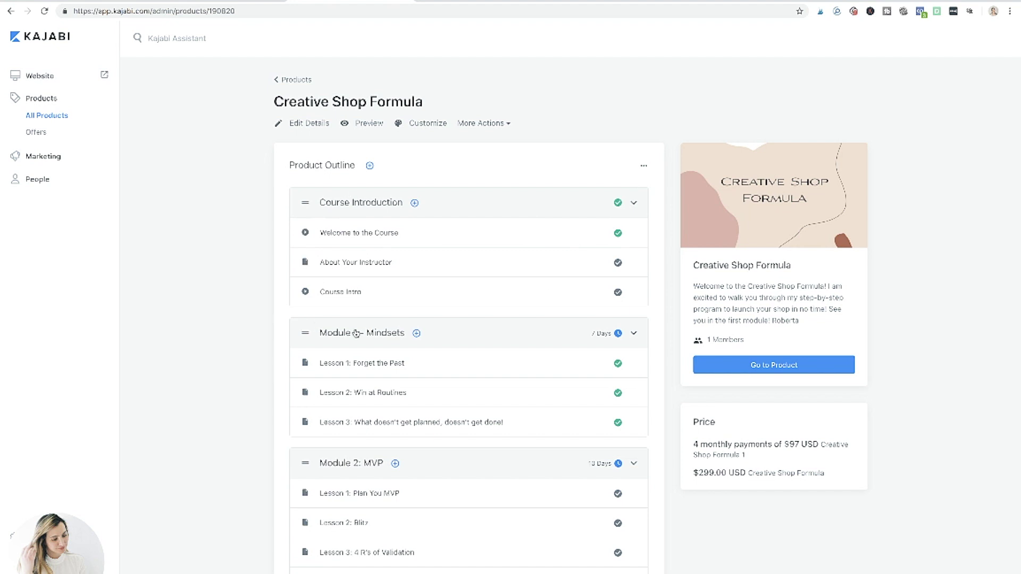
{"action": "scroll", "coordinate": [356, 333], "scroll_direction": "down", "scroll_amount": 2}
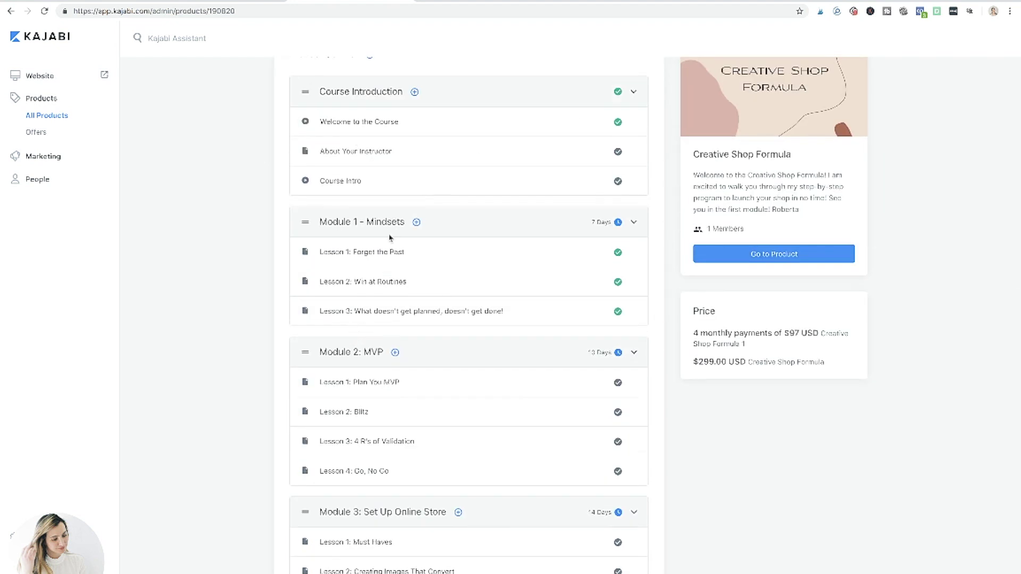
{"action": "scroll", "coordinate": [376, 358], "scroll_direction": "down", "scroll_amount": 1}
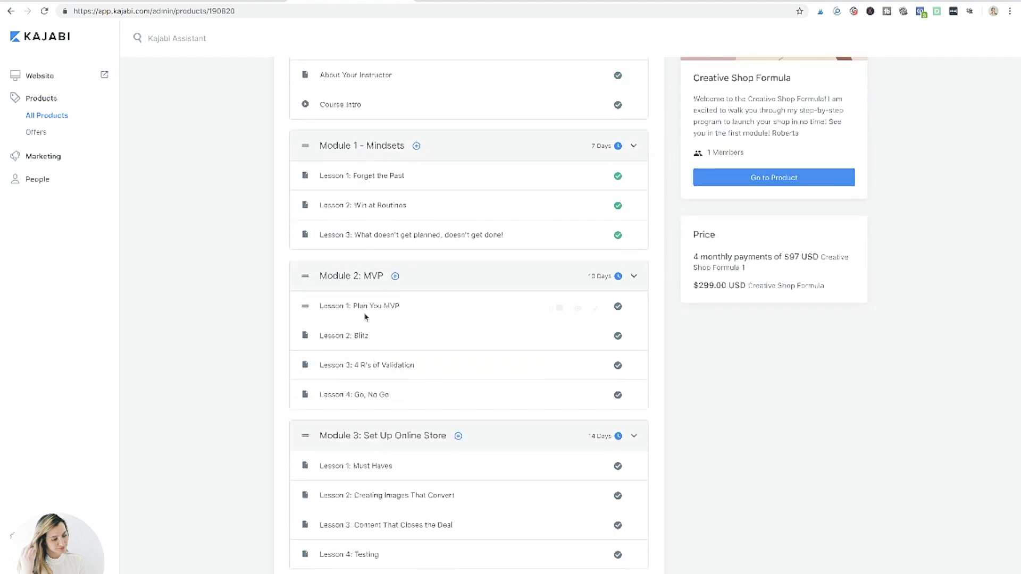
{"action": "scroll", "coordinate": [372, 346], "scroll_direction": "down", "scroll_amount": 1}
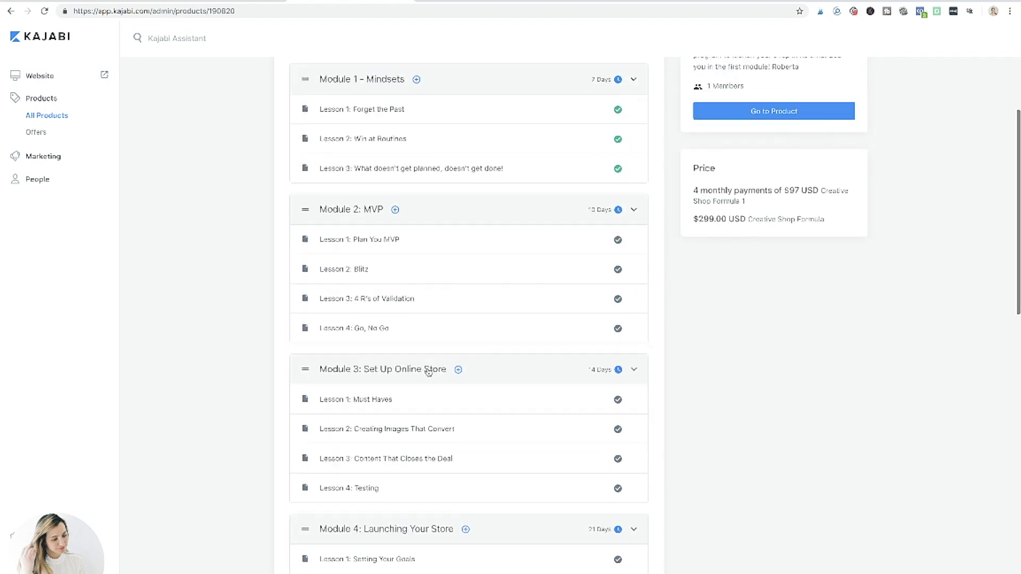
{"action": "scroll", "coordinate": [406, 398], "scroll_direction": "down", "scroll_amount": 2}
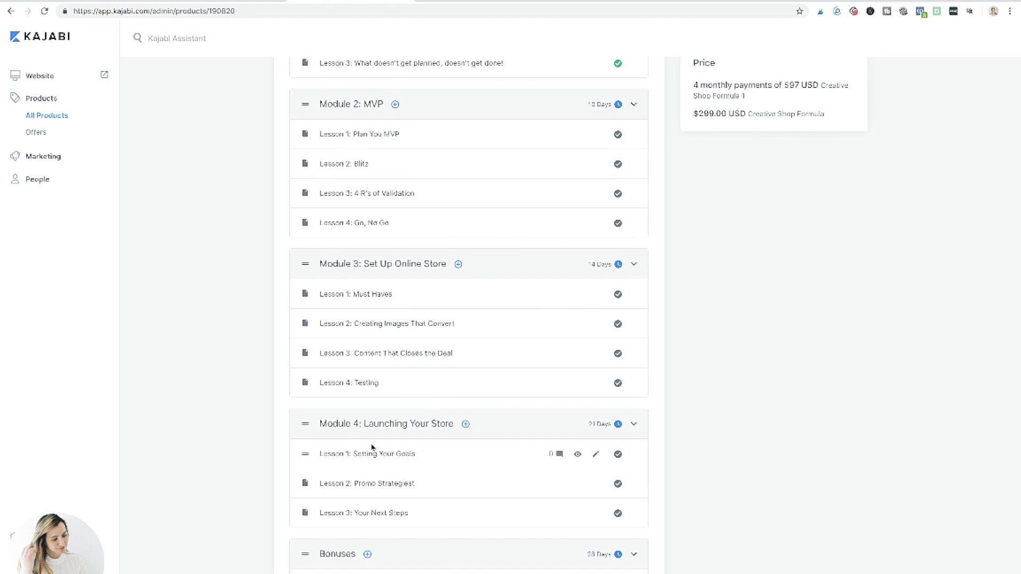
{"action": "scroll", "coordinate": [372, 448], "scroll_direction": "down", "scroll_amount": 2}
{"action": "scroll", "coordinate": [364, 463], "scroll_direction": "down", "scroll_amount": 5}
{"action": "scroll", "coordinate": [365, 474], "scroll_direction": "down", "scroll_amount": 7}
{"action": "scroll", "coordinate": [364, 474], "scroll_direction": "up", "scroll_amount": 20}
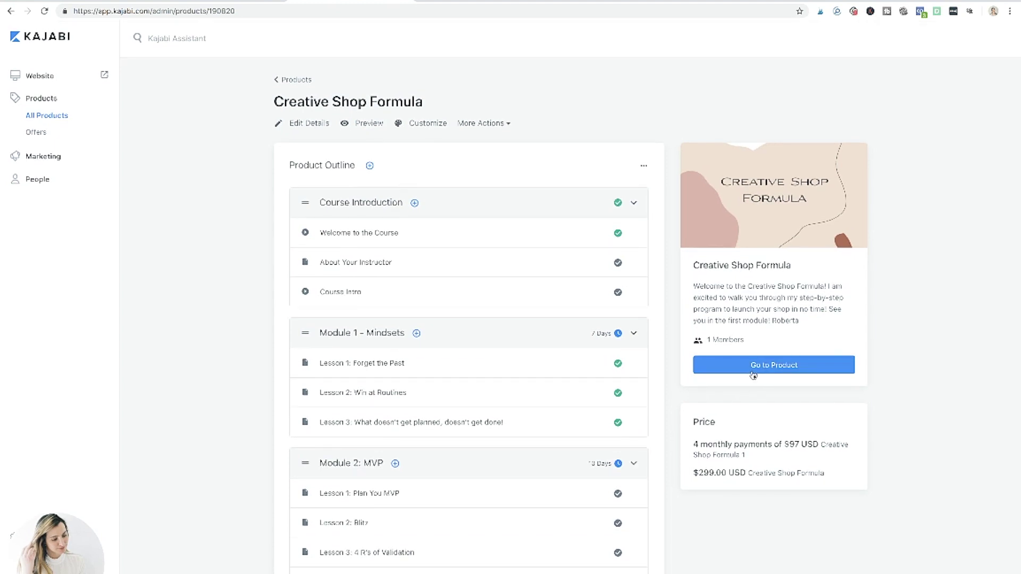
{"action": "left_click", "coordinate": [371, 124]}
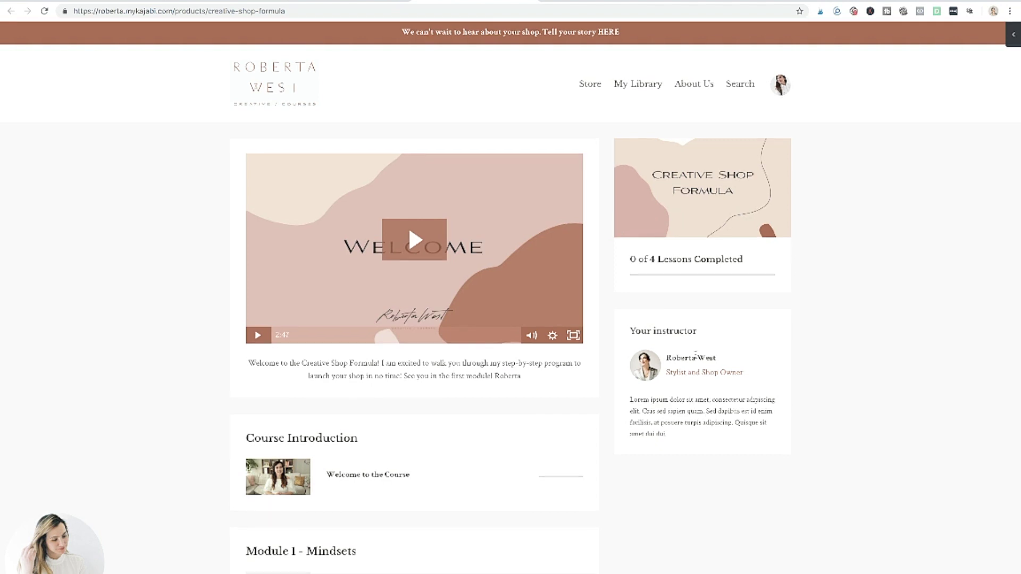
Browse the student preview of Creative Shop Formula, playing and pausing the welcome video.
{"action": "scroll", "coordinate": [405, 371], "scroll_direction": "down", "scroll_amount": 2}
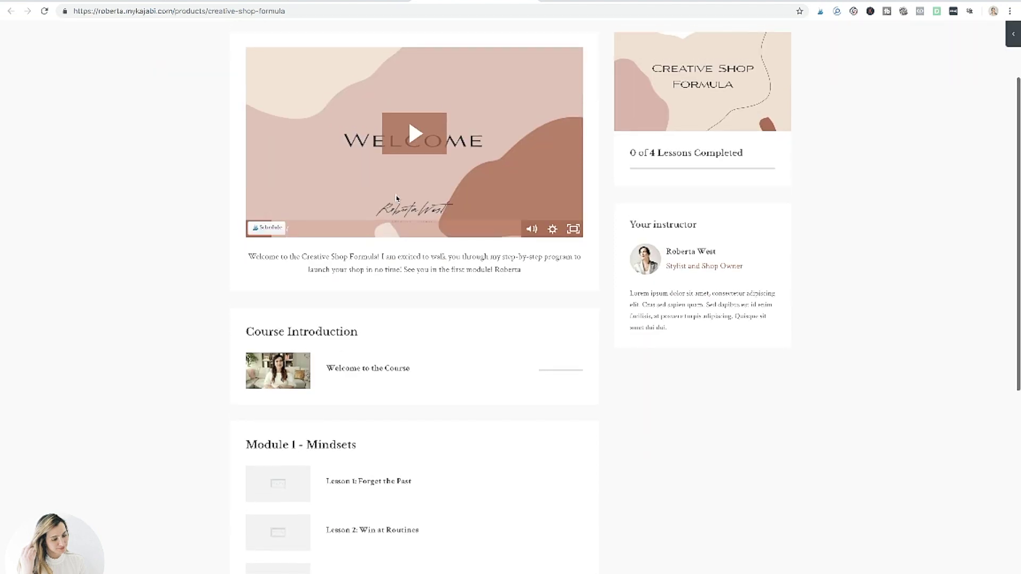
{"action": "scroll", "coordinate": [419, 387], "scroll_direction": "down", "scroll_amount": 3}
{"action": "scroll", "coordinate": [418, 389], "scroll_direction": "down", "scroll_amount": 2}
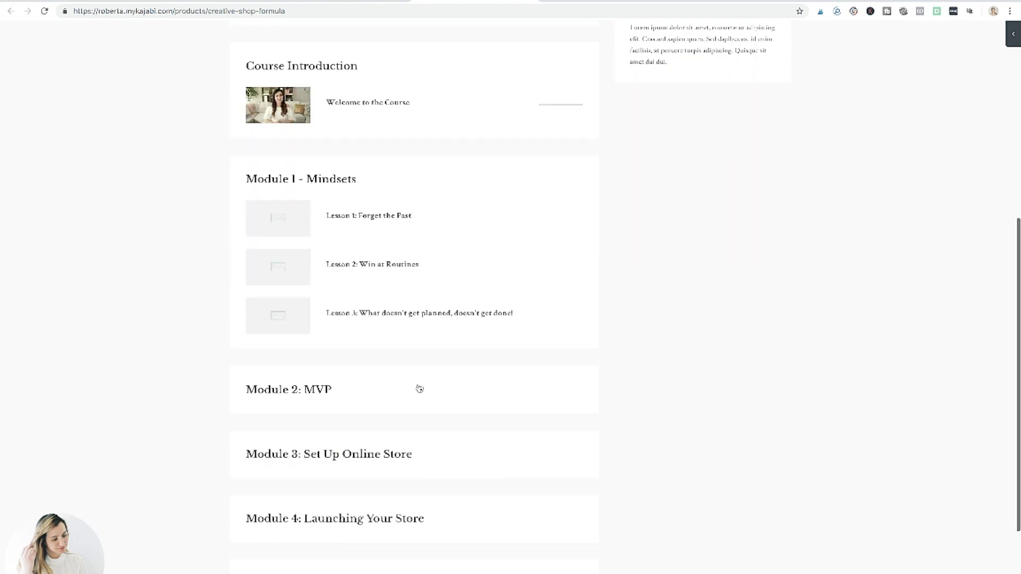
{"action": "scroll", "coordinate": [359, 451], "scroll_direction": "down", "scroll_amount": 3}
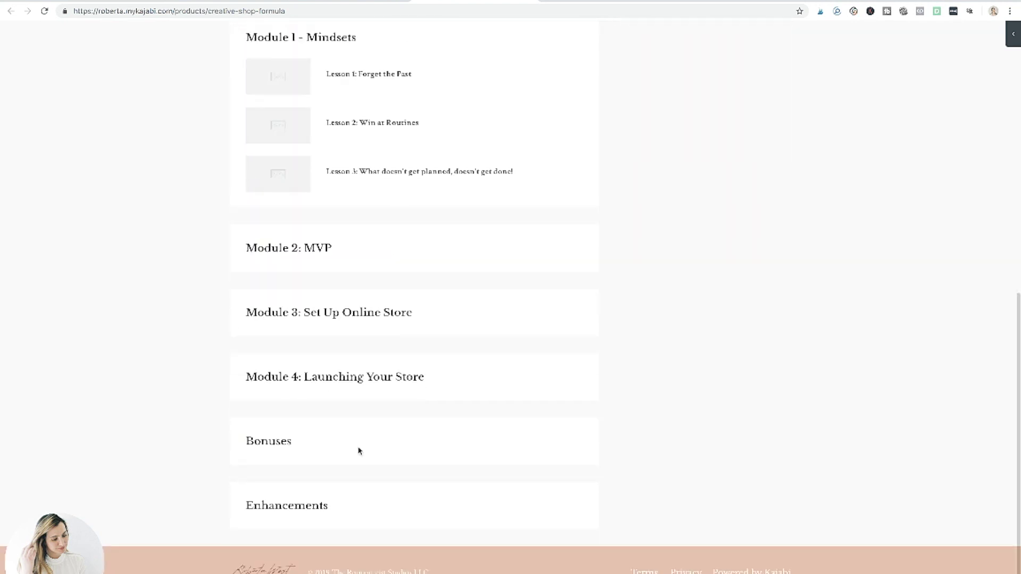
{"action": "scroll", "coordinate": [358, 450], "scroll_direction": "up", "scroll_amount": 10}
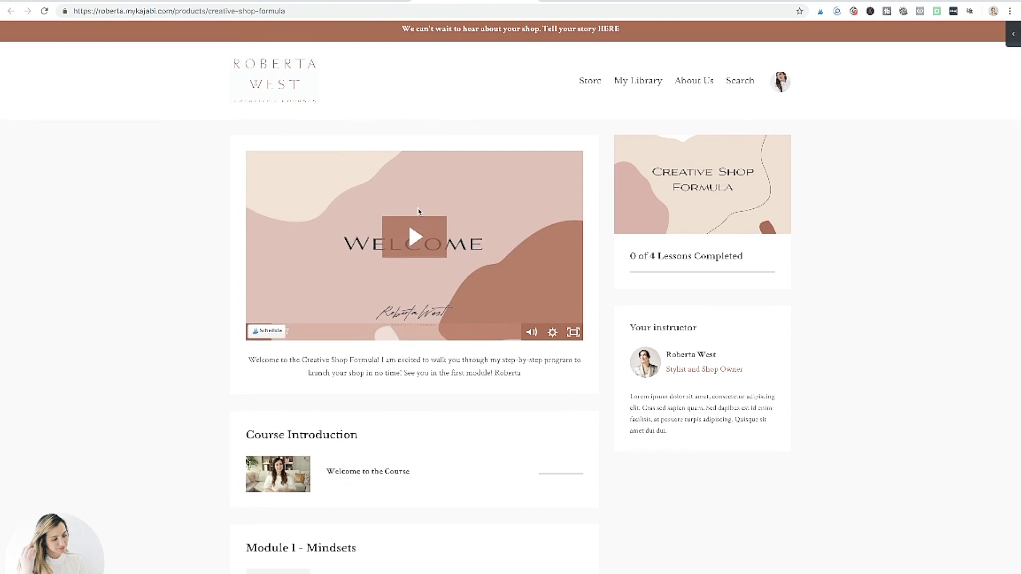
{"action": "left_click", "coordinate": [412, 239]}
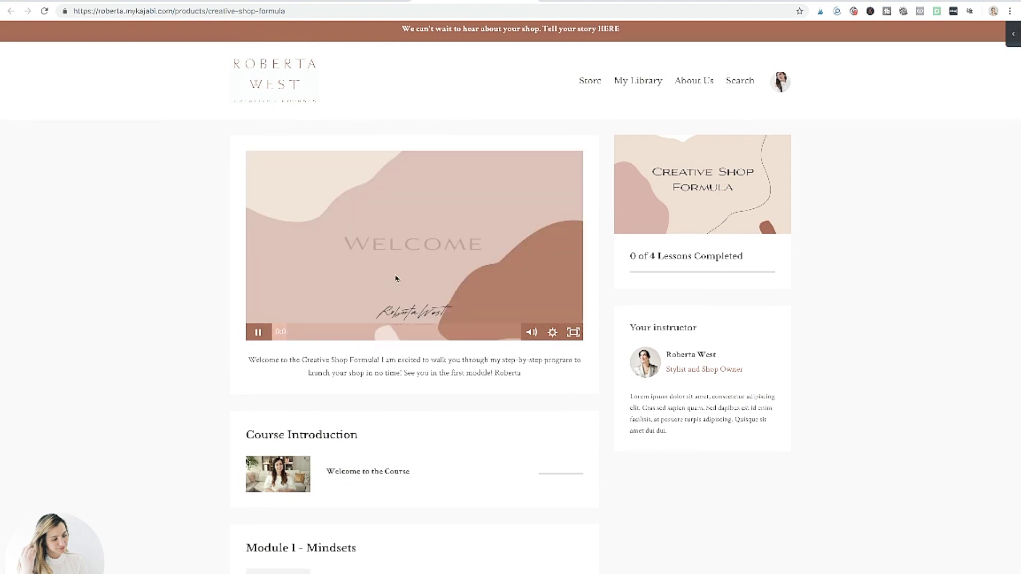
{"action": "left_click", "coordinate": [259, 333]}
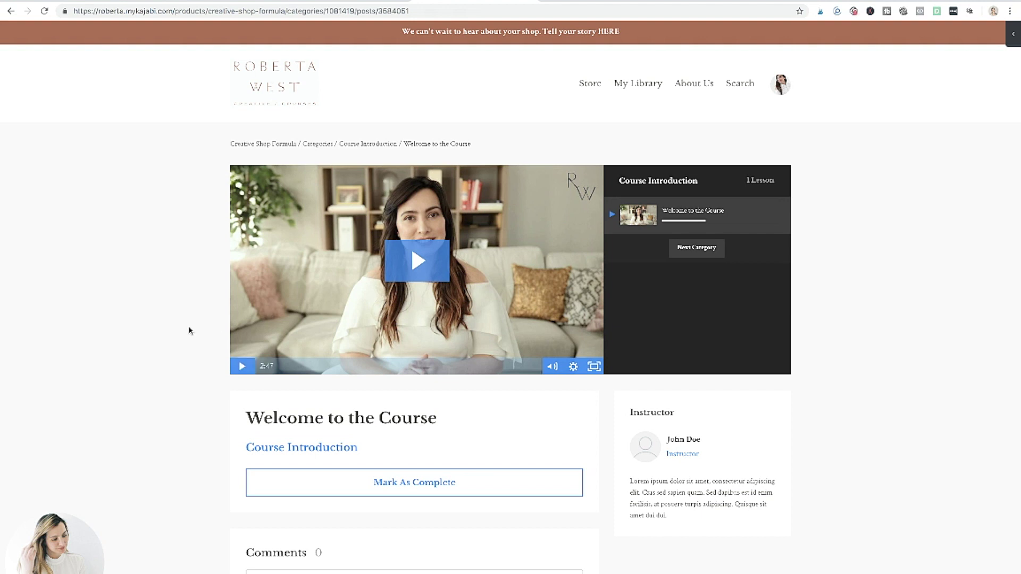
{"action": "scroll", "coordinate": [189, 331], "scroll_direction": "down", "scroll_amount": 1}
{"action": "scroll", "coordinate": [190, 331], "scroll_direction": "up", "scroll_amount": 1}
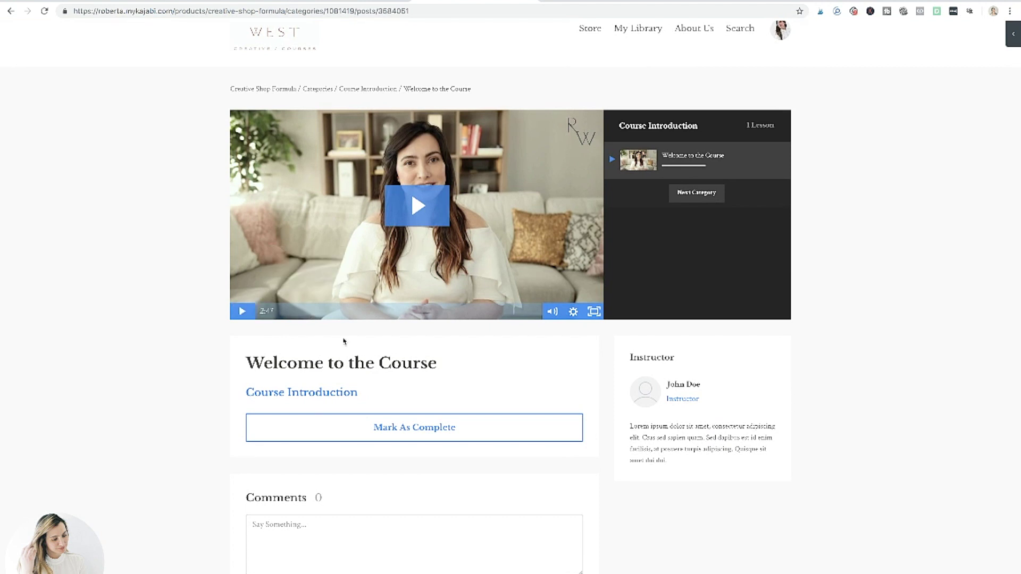
{"action": "scroll", "coordinate": [267, 346], "scroll_direction": "down", "scroll_amount": 2}
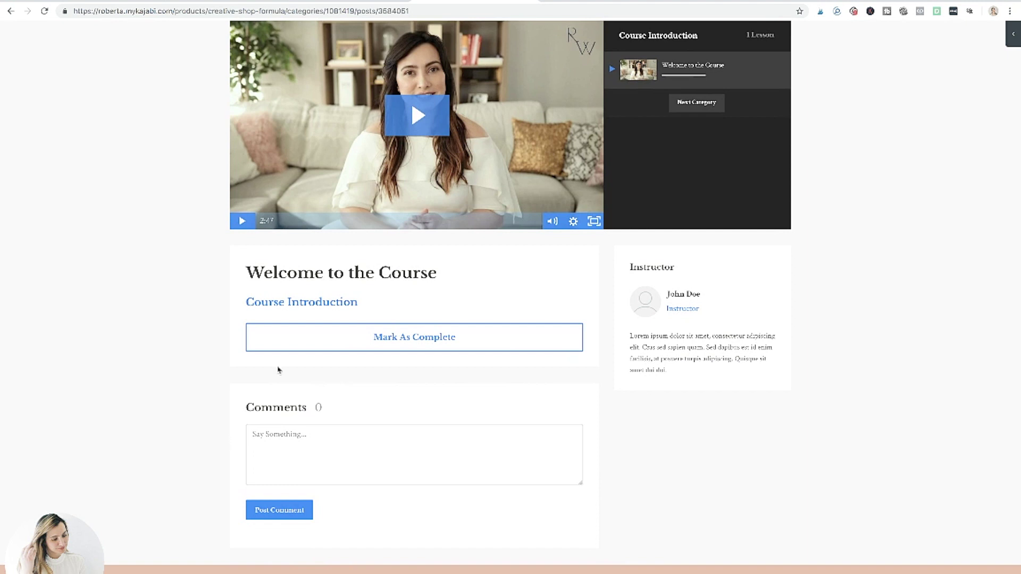
{"action": "scroll", "coordinate": [277, 369], "scroll_direction": "up", "scroll_amount": 3}
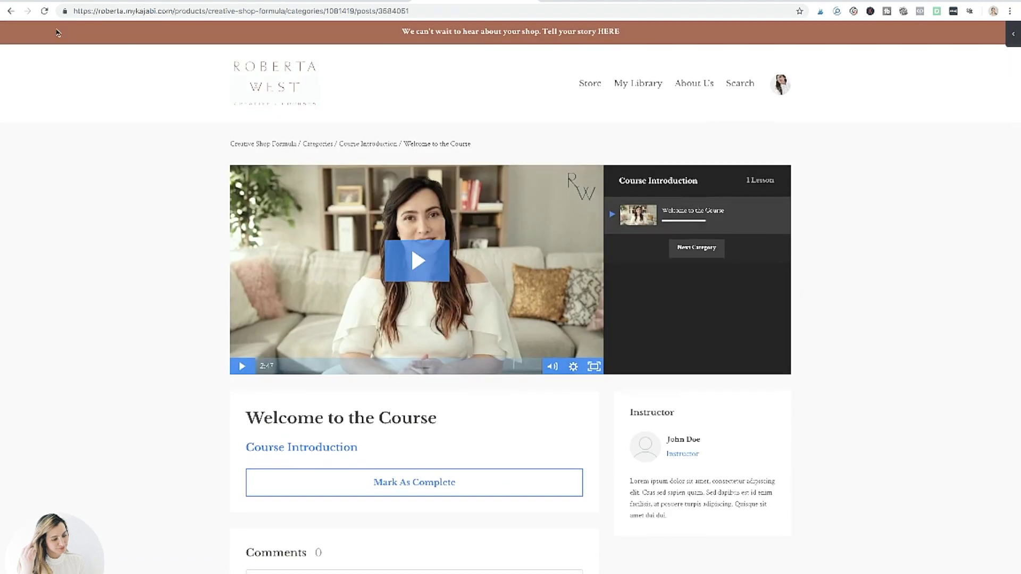
Return to the admin, review the Marketing pipelines overview, then open the People contacts list.
{"action": "left_click", "coordinate": [351, 2]}
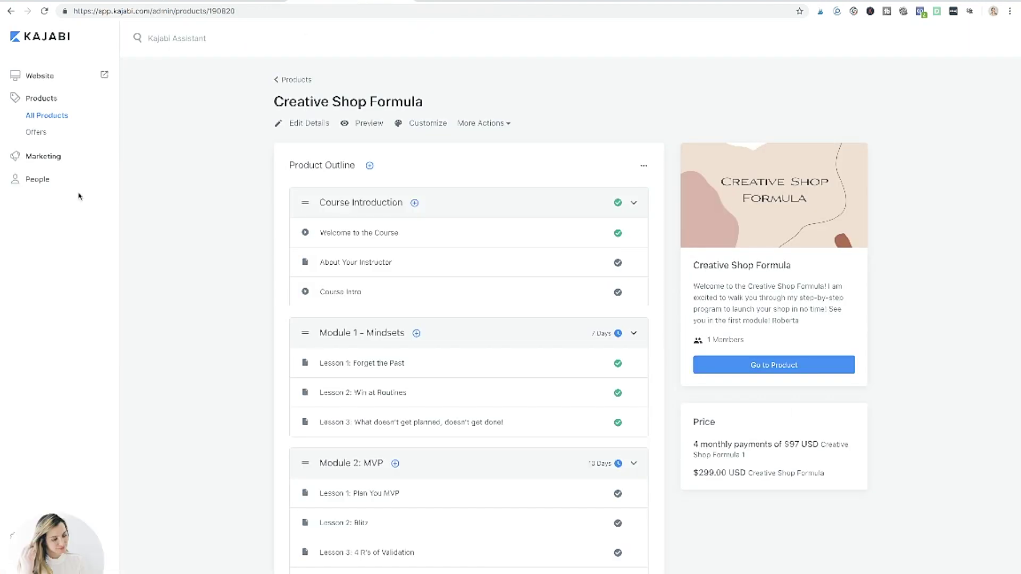
{"action": "left_click", "coordinate": [43, 157]}
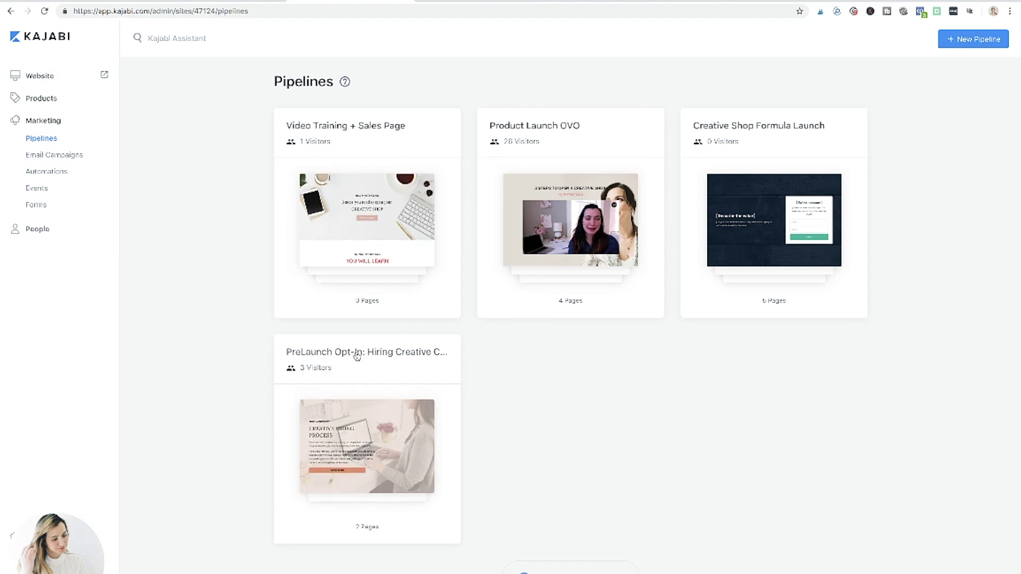
{"action": "scroll", "coordinate": [604, 218], "scroll_direction": "down", "scroll_amount": 1}
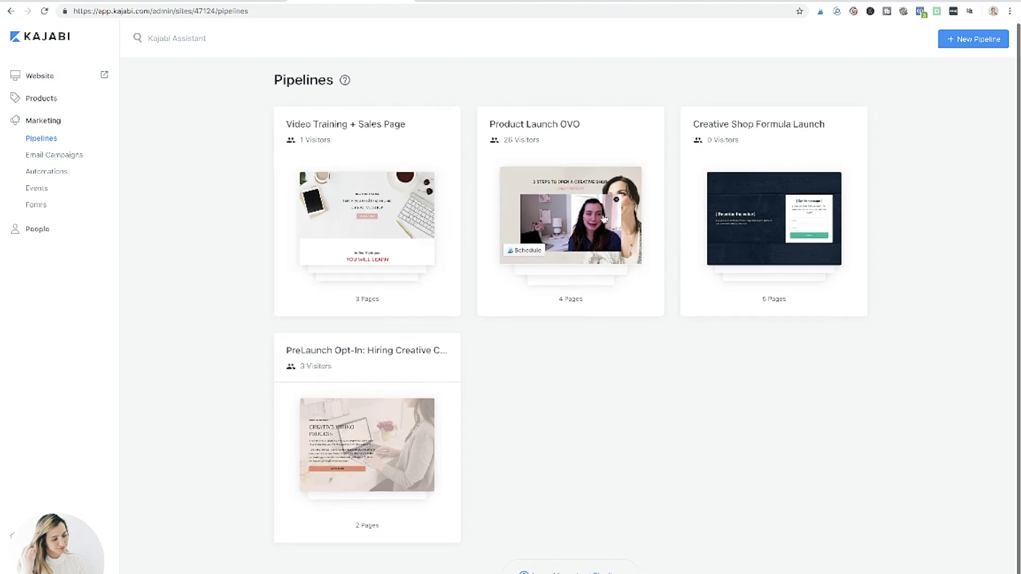
{"action": "scroll", "coordinate": [41, 194], "scroll_direction": "down", "scroll_amount": 1}
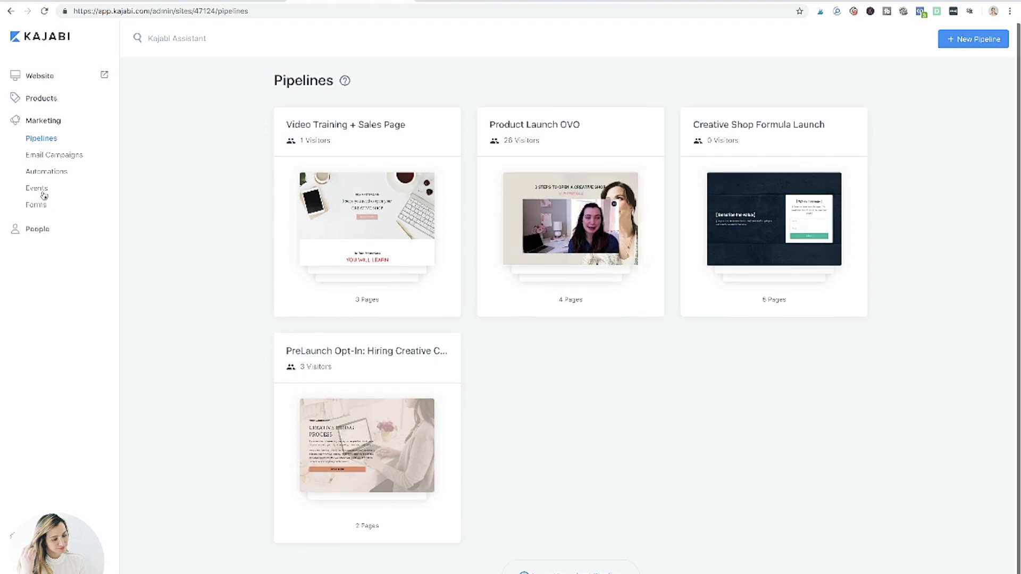
{"action": "scroll", "coordinate": [38, 157], "scroll_direction": "up", "scroll_amount": 1}
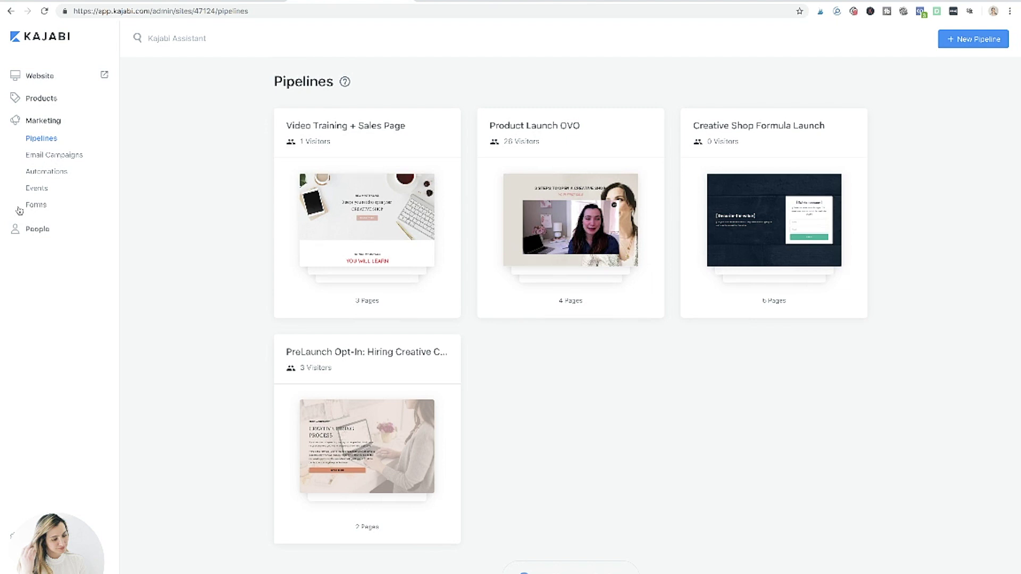
{"action": "scroll", "coordinate": [24, 218], "scroll_direction": "down", "scroll_amount": 1}
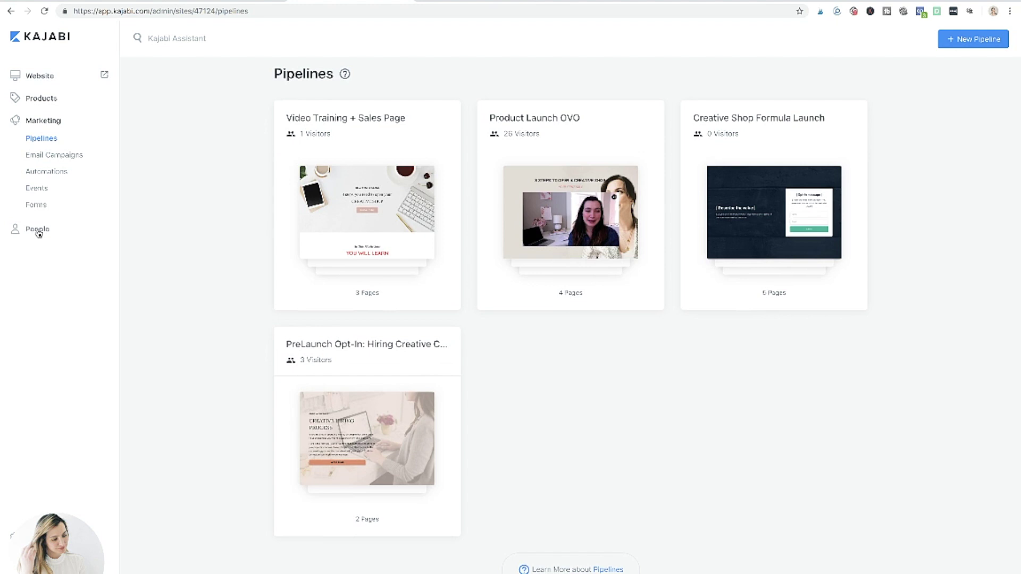
{"action": "left_click", "coordinate": [37, 230]}
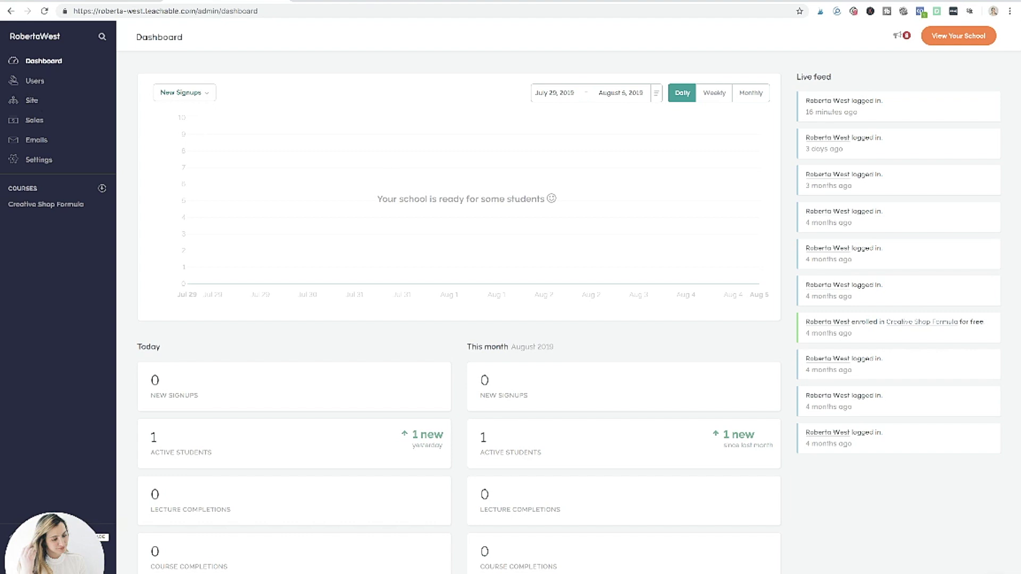
Check Teachable's Students list, then view Theme settings with logo, favicon, background and Lato font.
{"action": "left_click", "coordinate": [35, 84]}
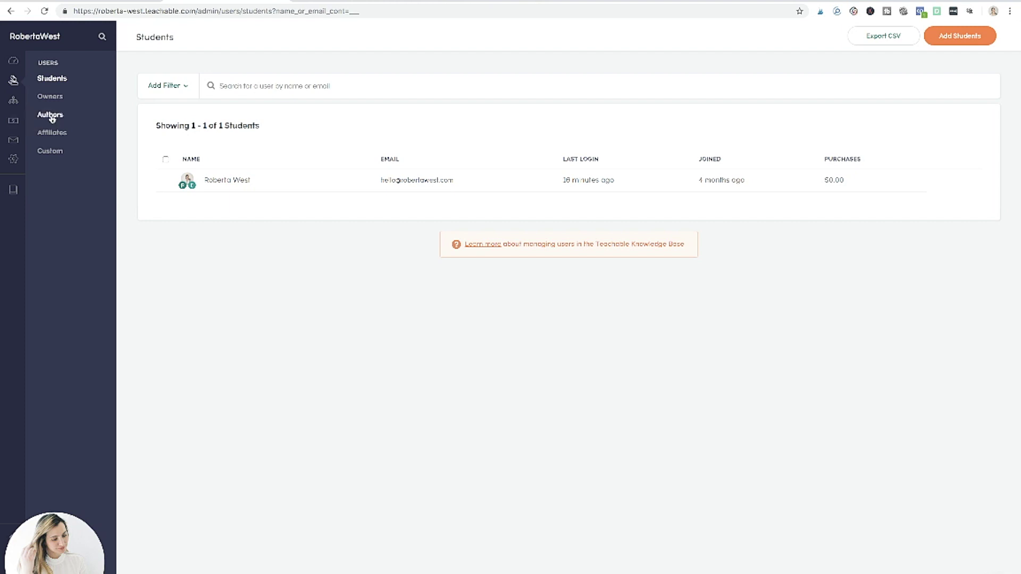
{"action": "left_click", "coordinate": [14, 100]}
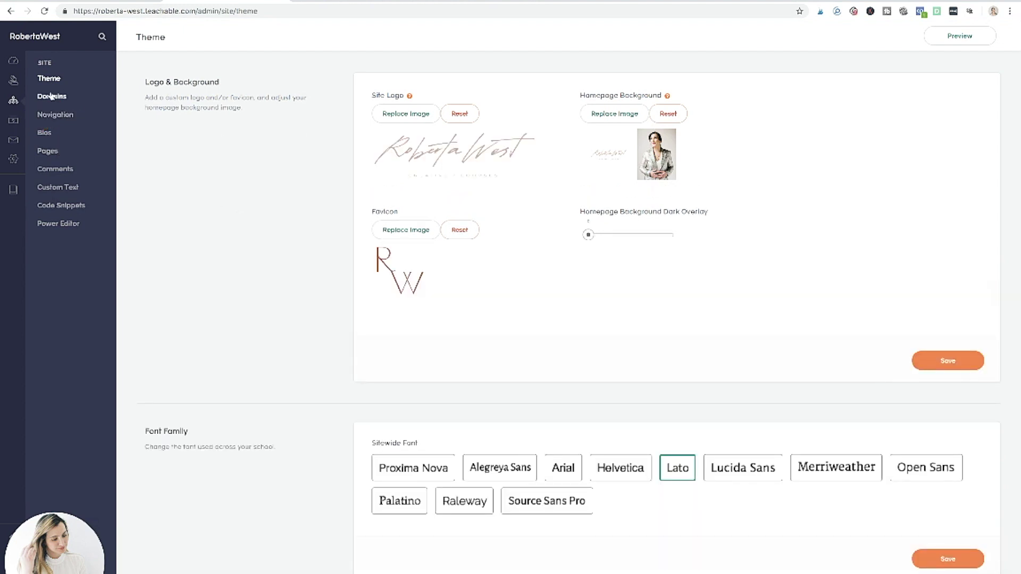
Look through Teachable's site Pages, empty Sales transactions, Emails compose screen and general Settings.
{"action": "left_click", "coordinate": [47, 152]}
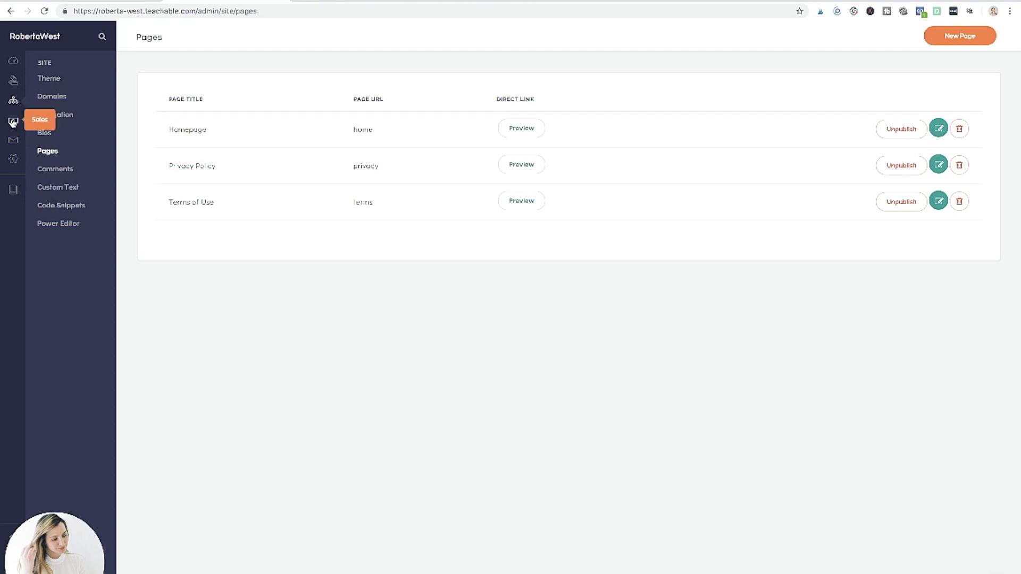
{"action": "left_click", "coordinate": [13, 122]}
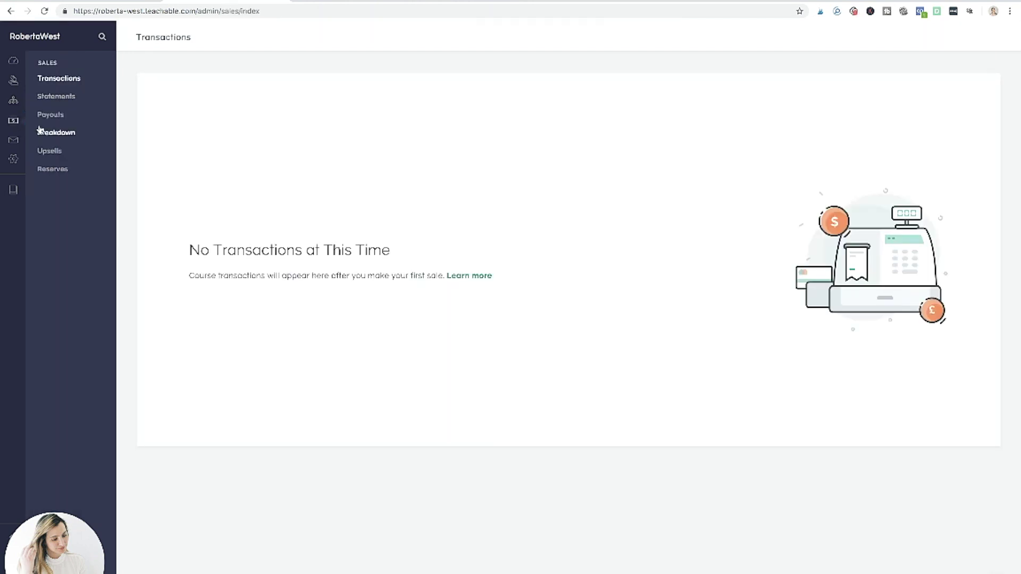
{"action": "left_click", "coordinate": [13, 141]}
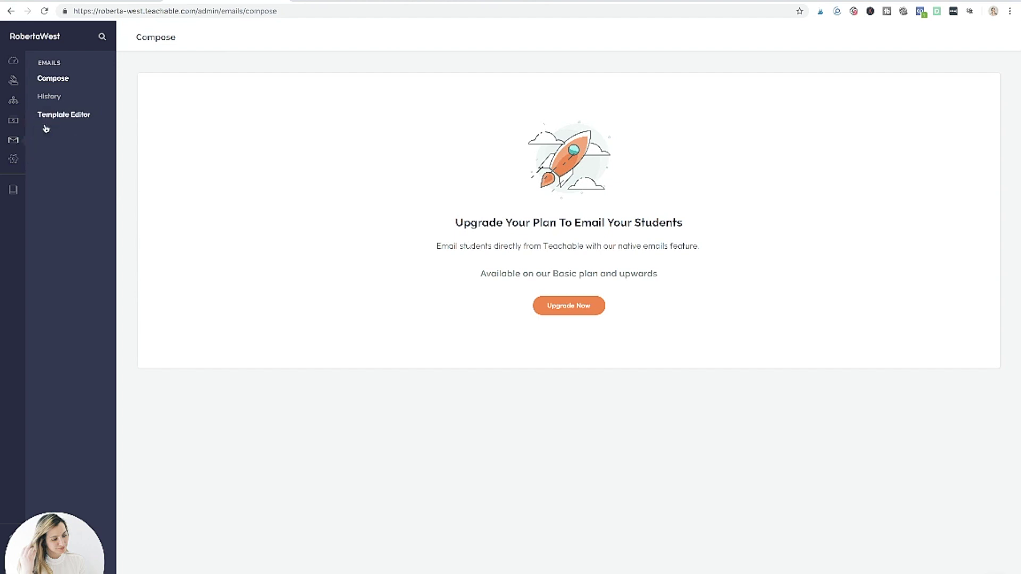
{"action": "left_click", "coordinate": [13, 160]}
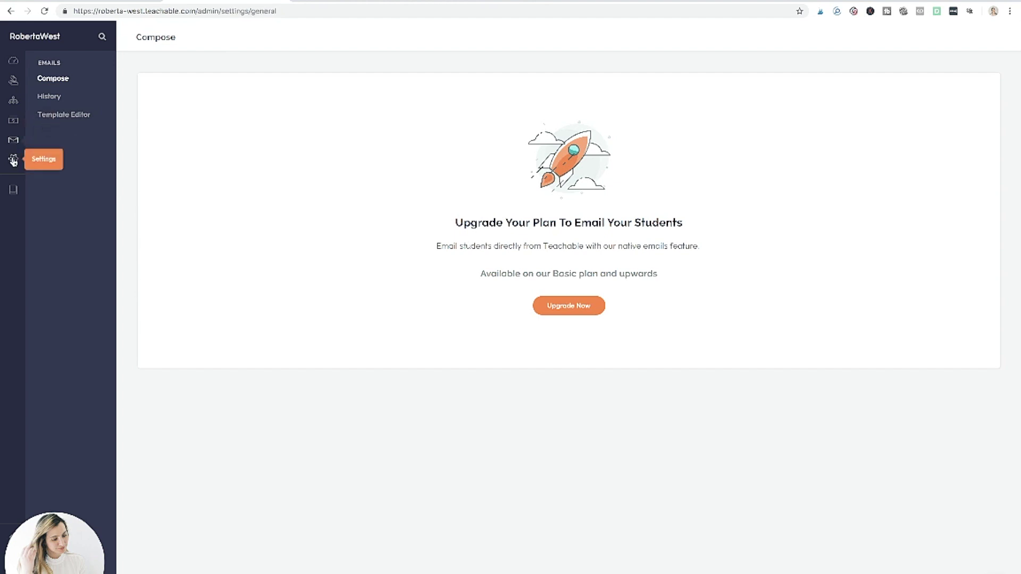